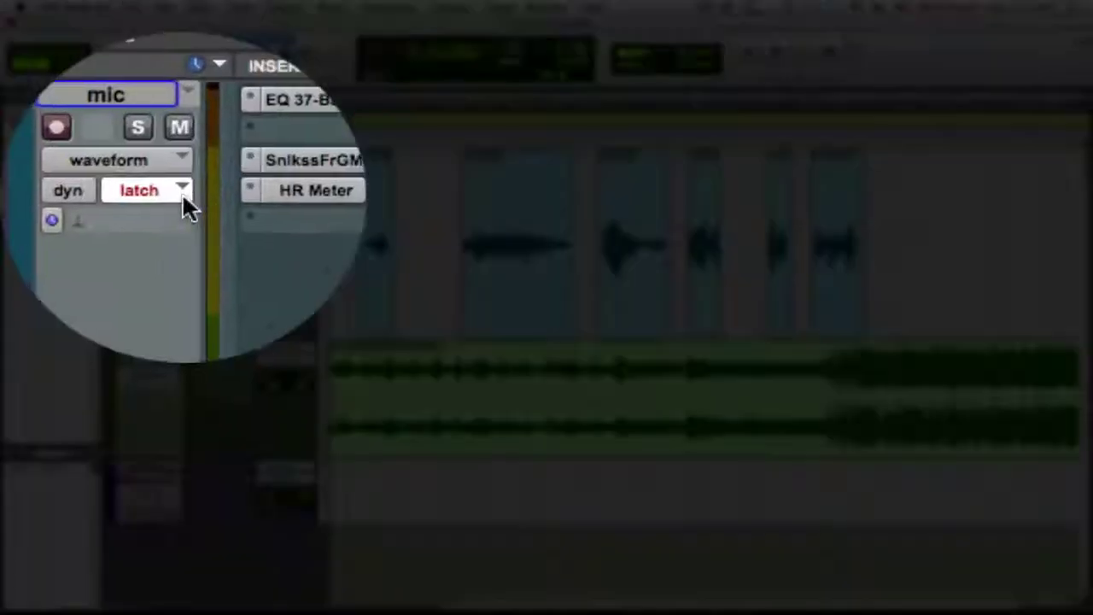
Examine the automation mode options for the mic track in both the Edit window and the Mix window
left_click(182, 192)
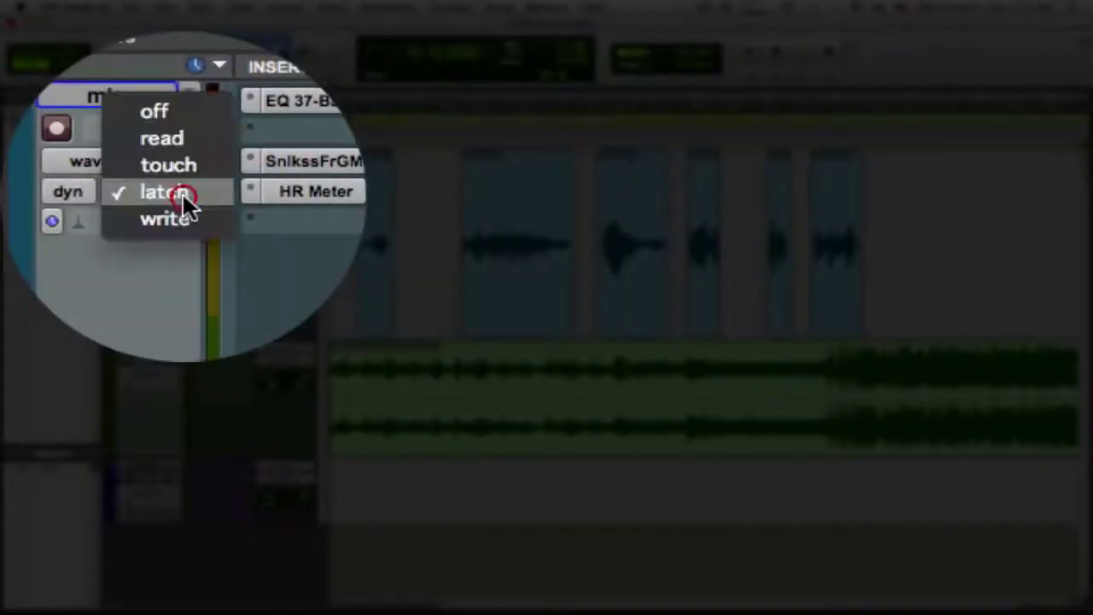
left_click(182, 212)
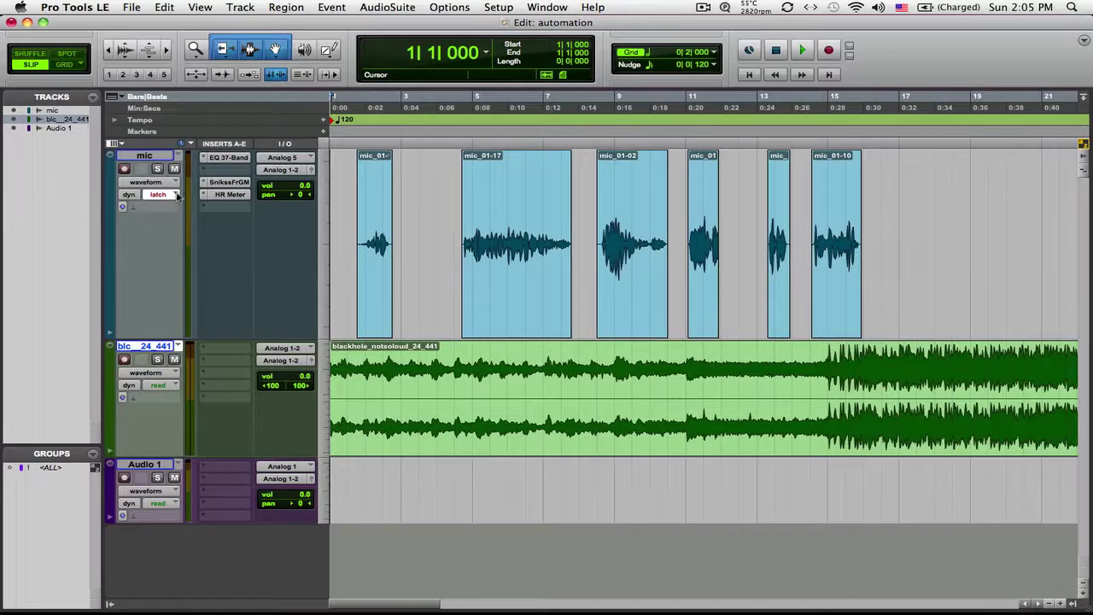
left_click(176, 195)
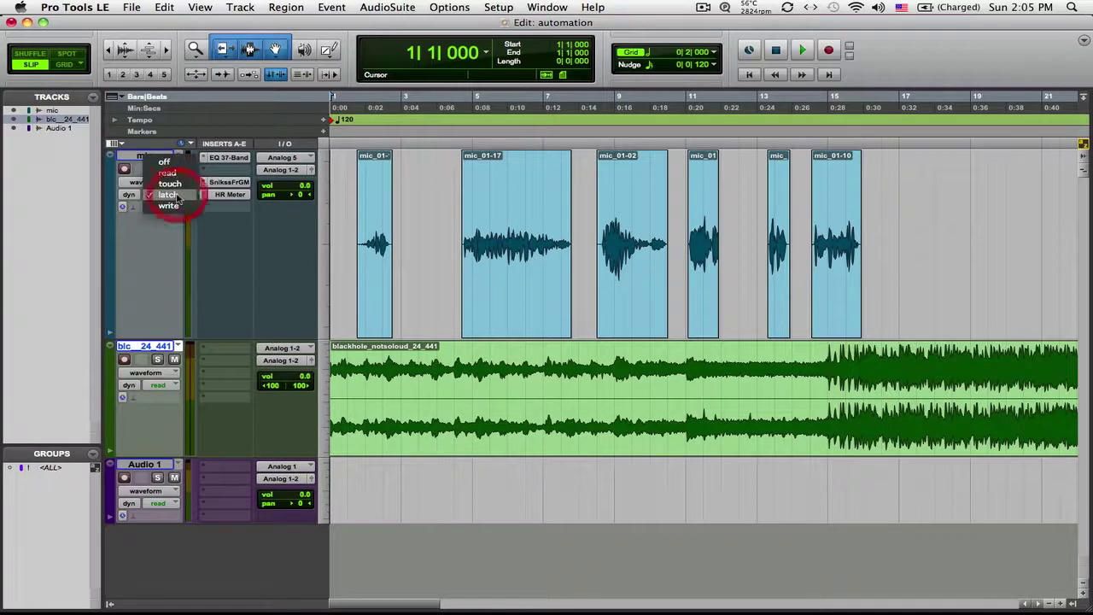
left_click(172, 214)
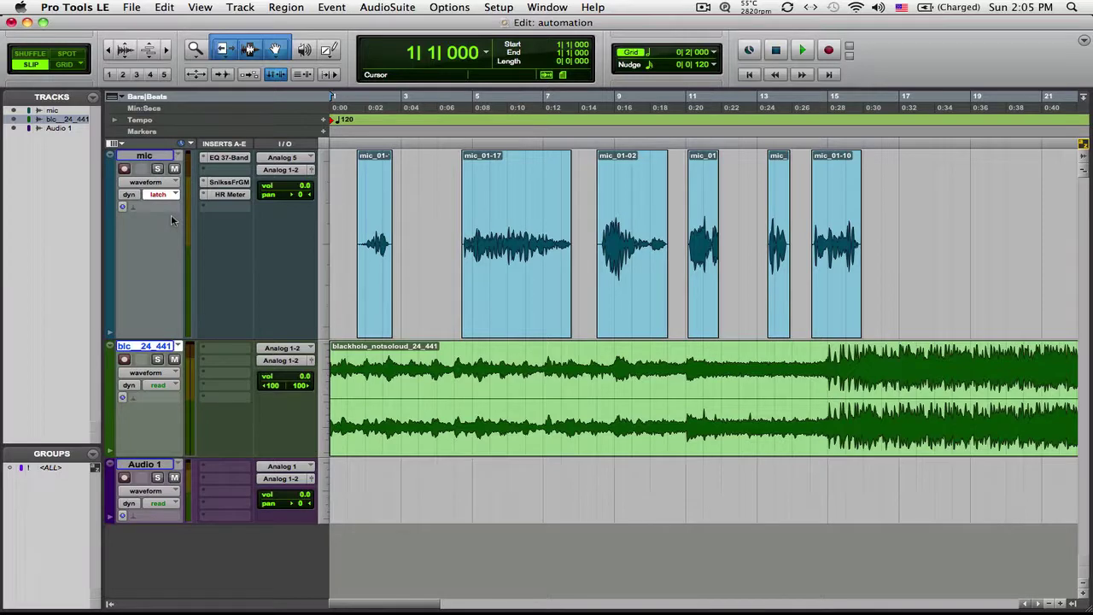
key("super+equal")
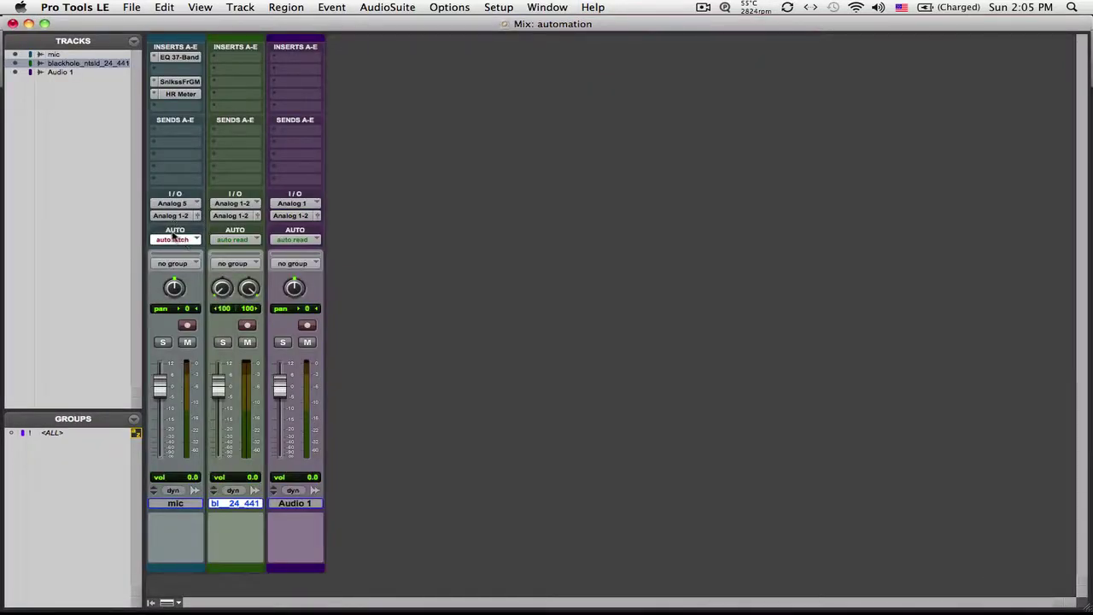
left_click(197, 240)
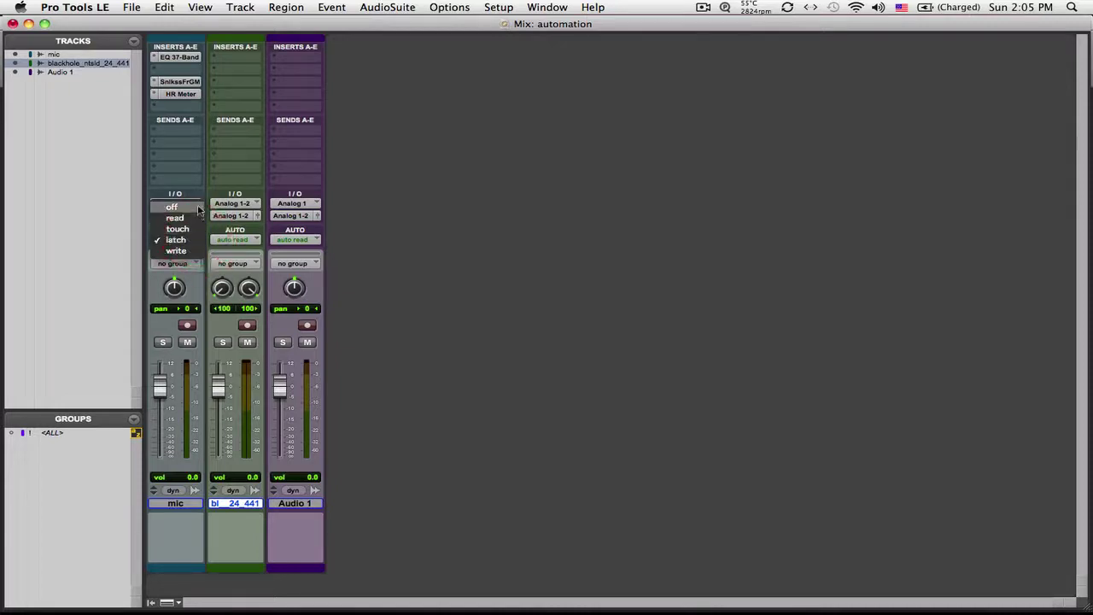
left_click(387, 267)
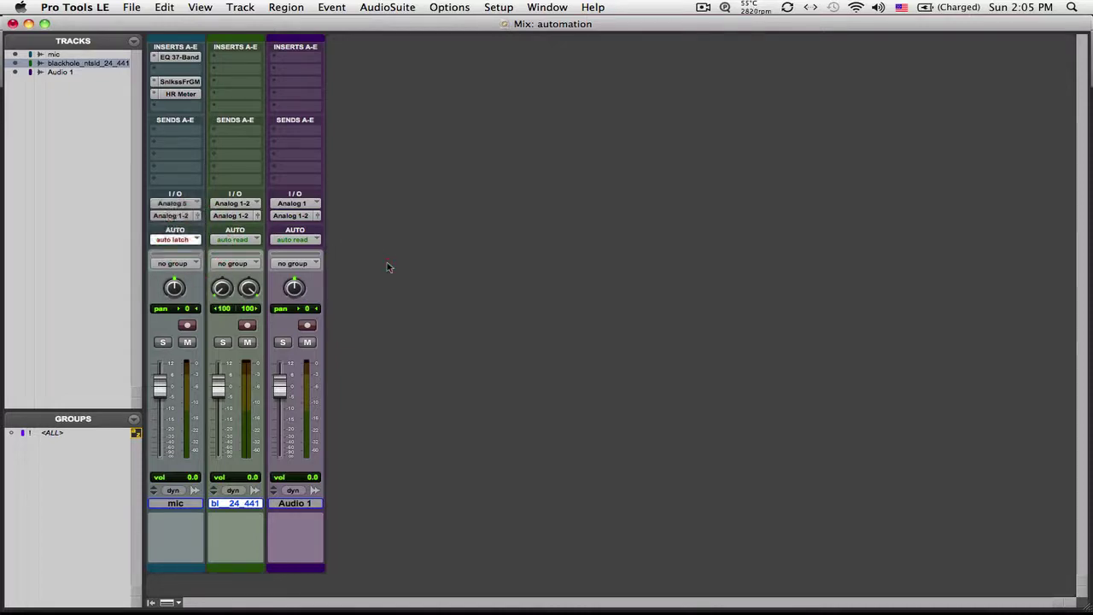
key("super+equal")
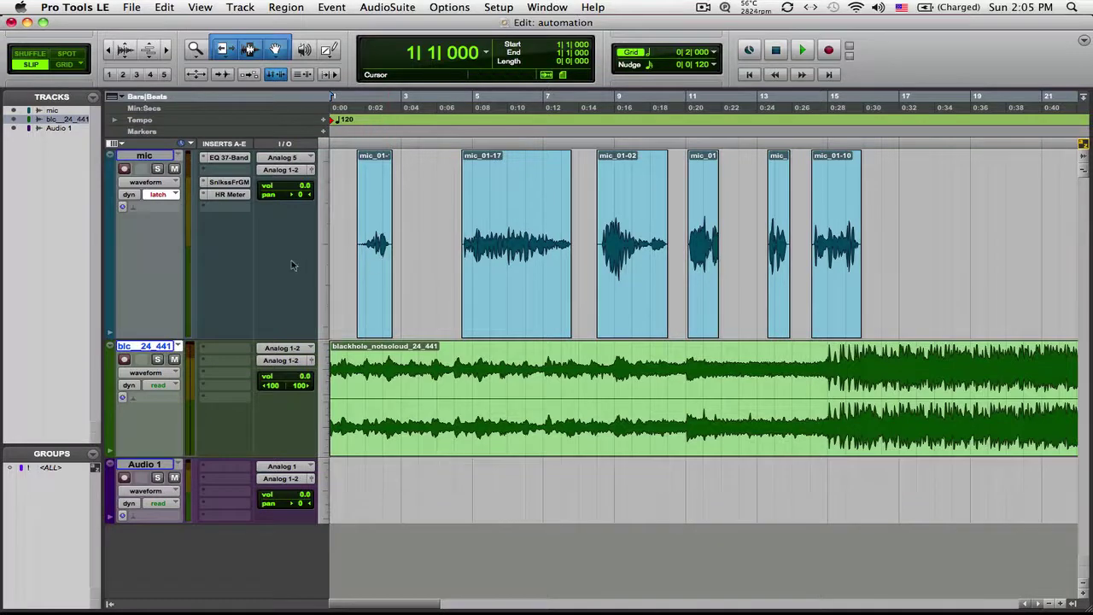
Turn the mic track's automation off, and switch its automation mode to write
left_click(175, 197)
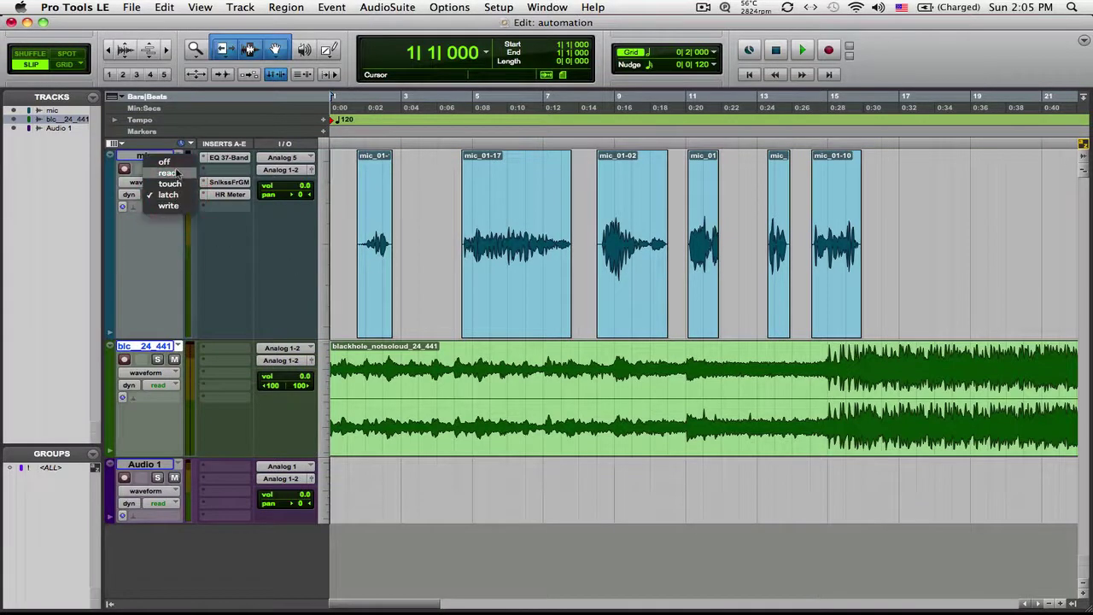
left_click(173, 163)
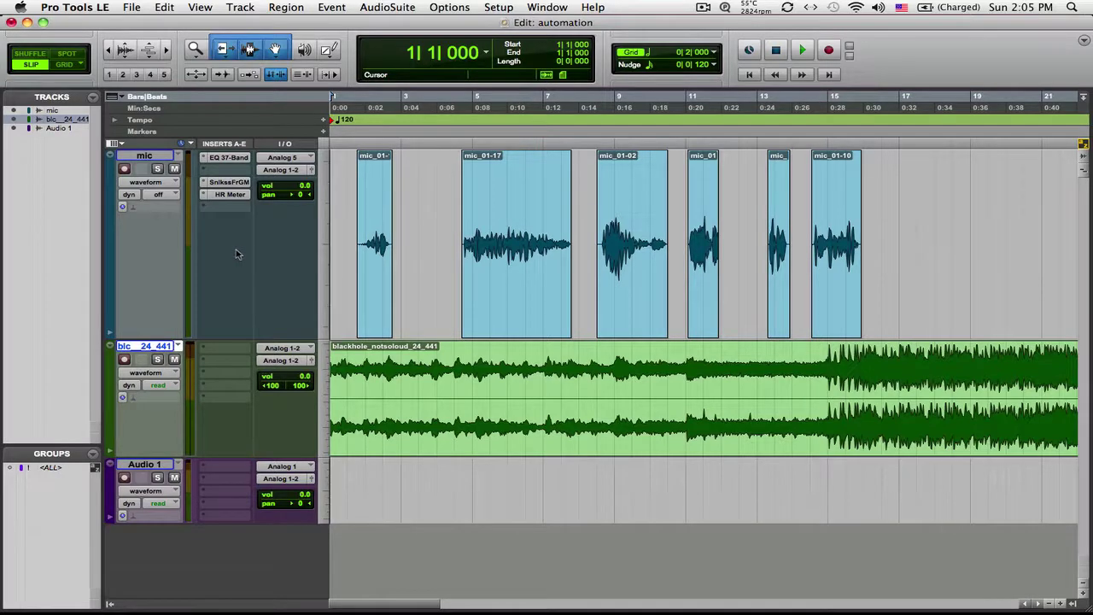
left_click(170, 197)
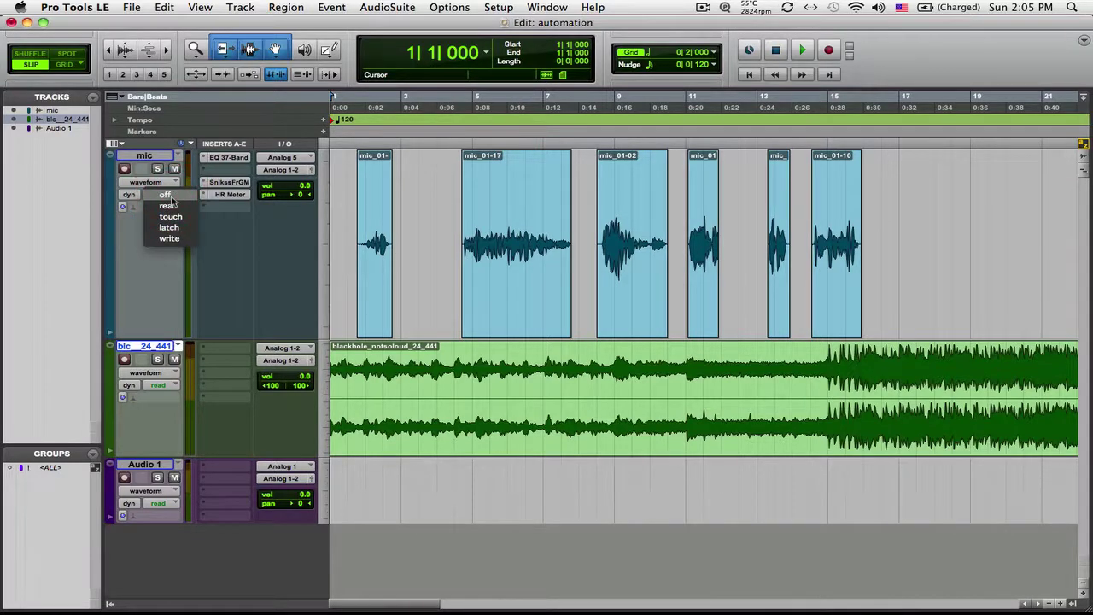
left_click(178, 246)
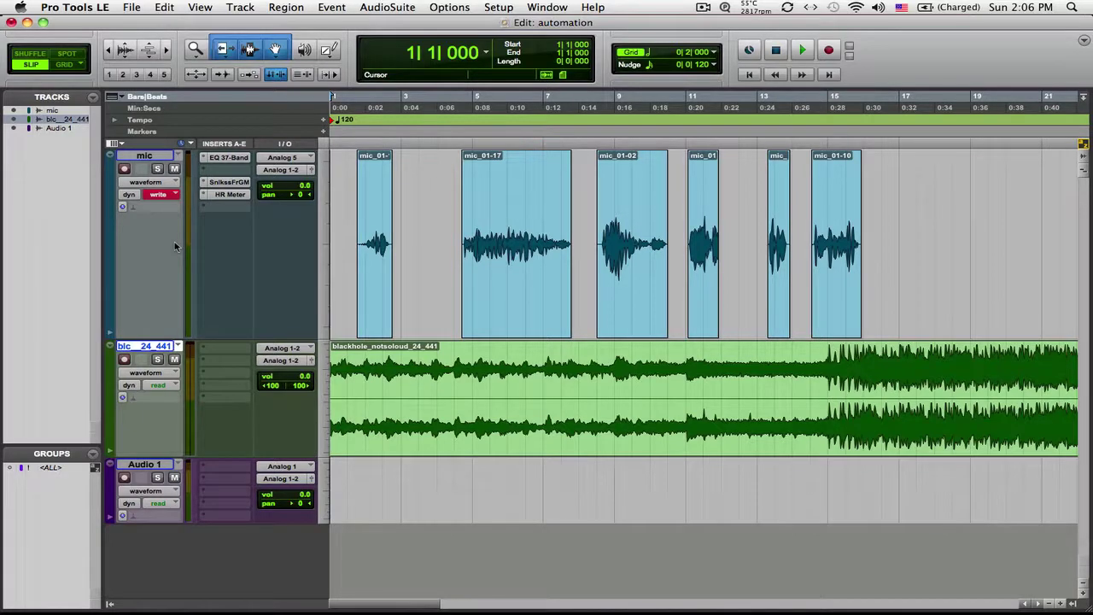
Display volume automation on all tracks and record a write pass from bar 1 with a mic volume dip between about bars 4 and 6
key("ctrl+minus")
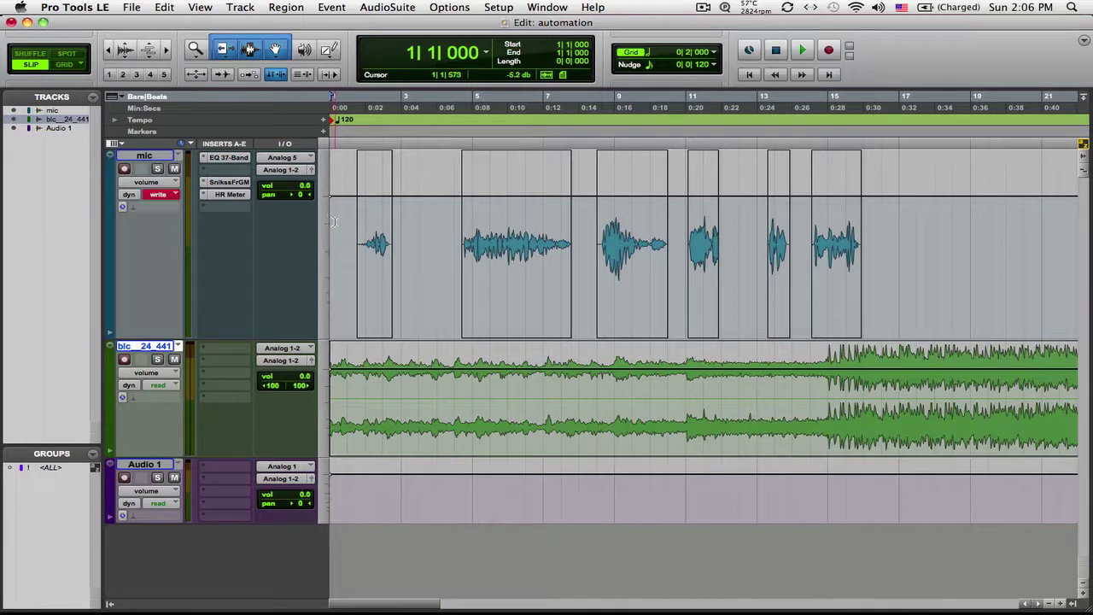
key("space")
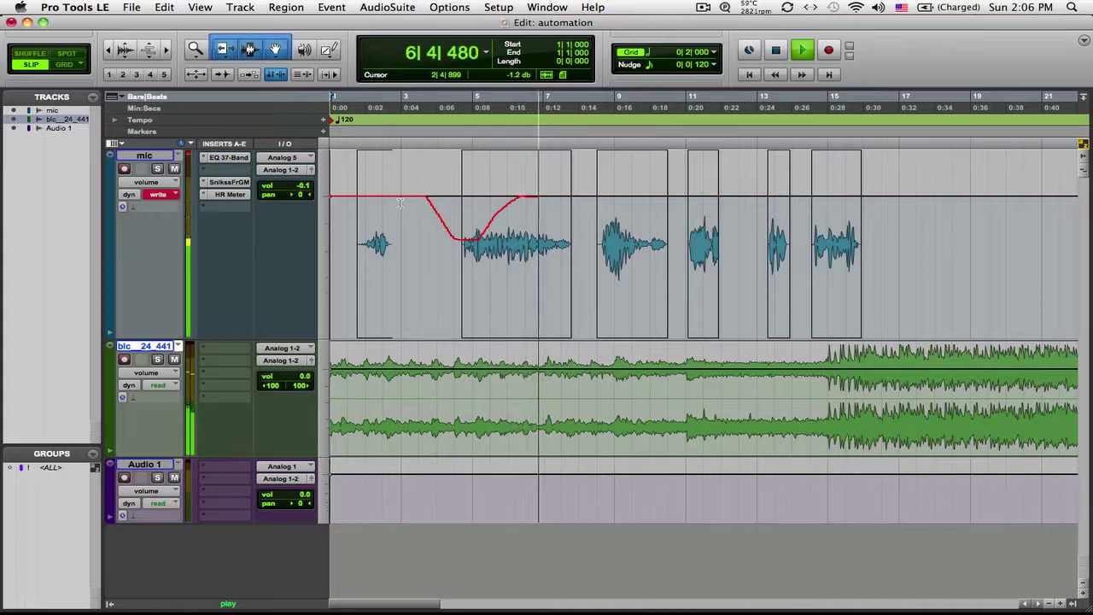
key("space")
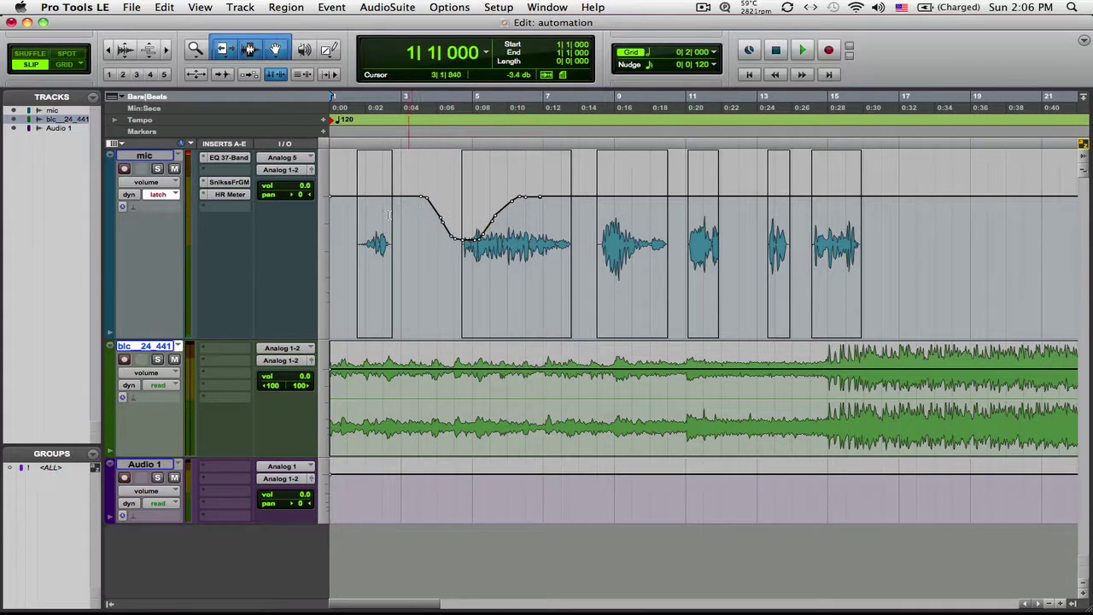
Return the mic track to write mode and record a level volume pass from bar 1 to about bar 5, overwriting the dip's start
left_click(168, 196)
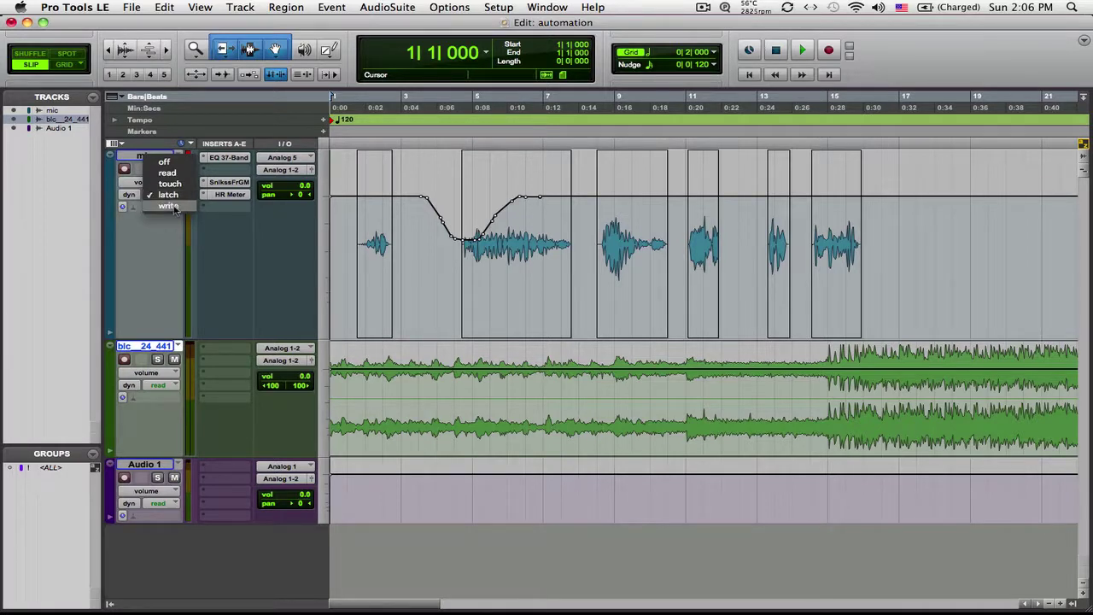
left_click(173, 208)
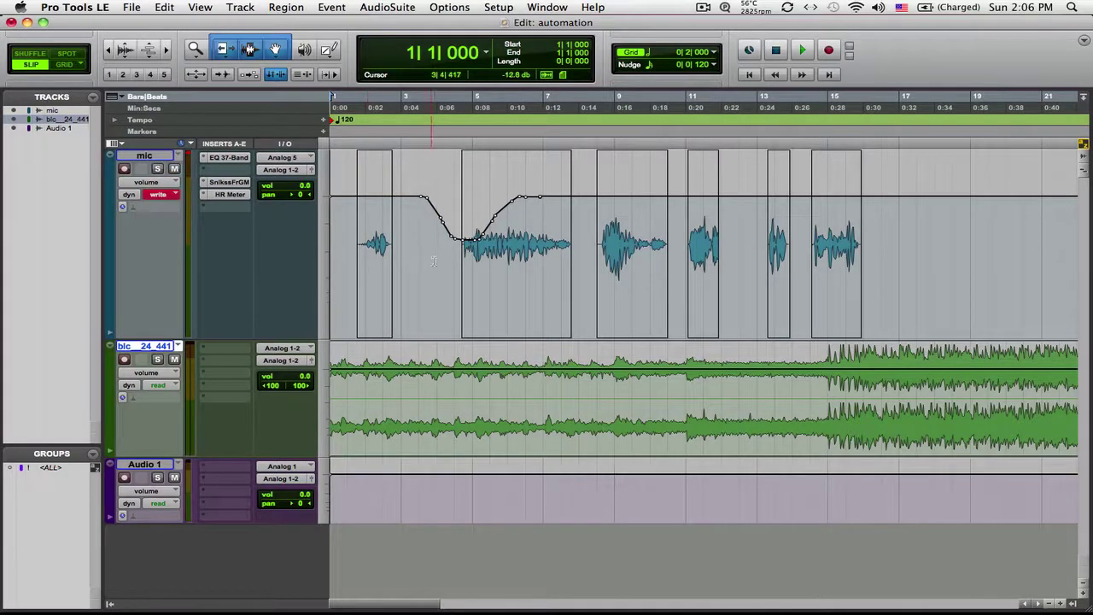
key("space")
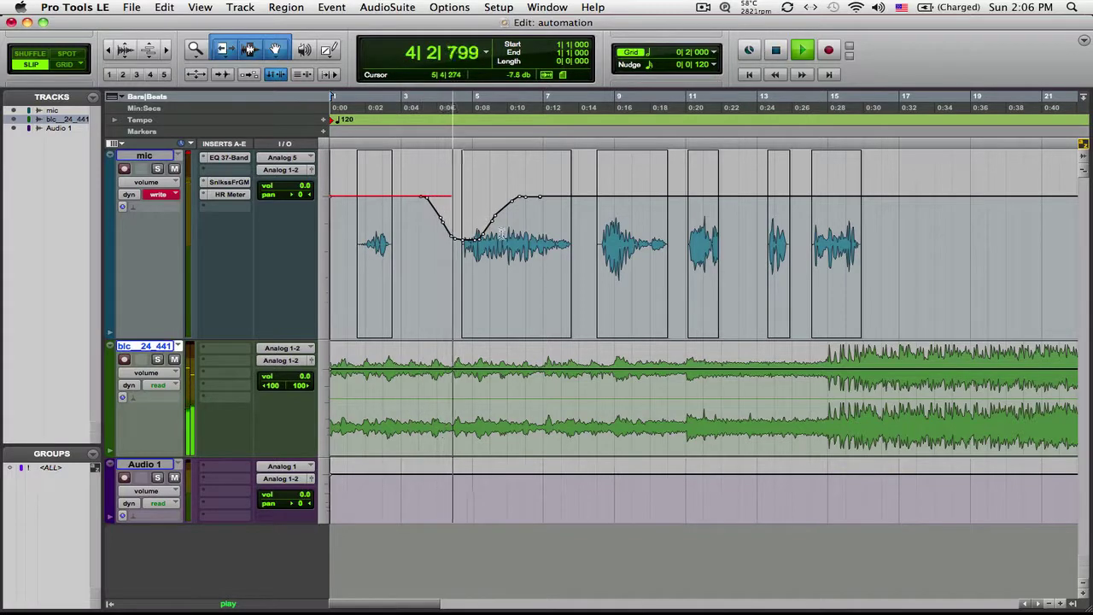
key("space")
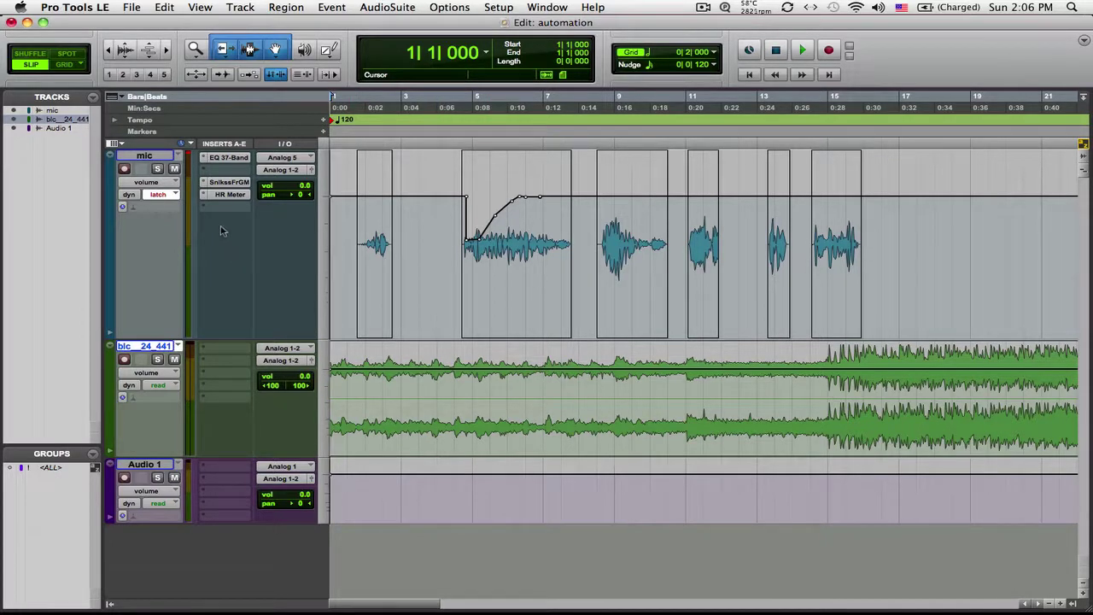
Set the mic track to touch mode and record volume rides during playback between about bars 4 and 7 and a short dip near bar 9
left_click(170, 196)
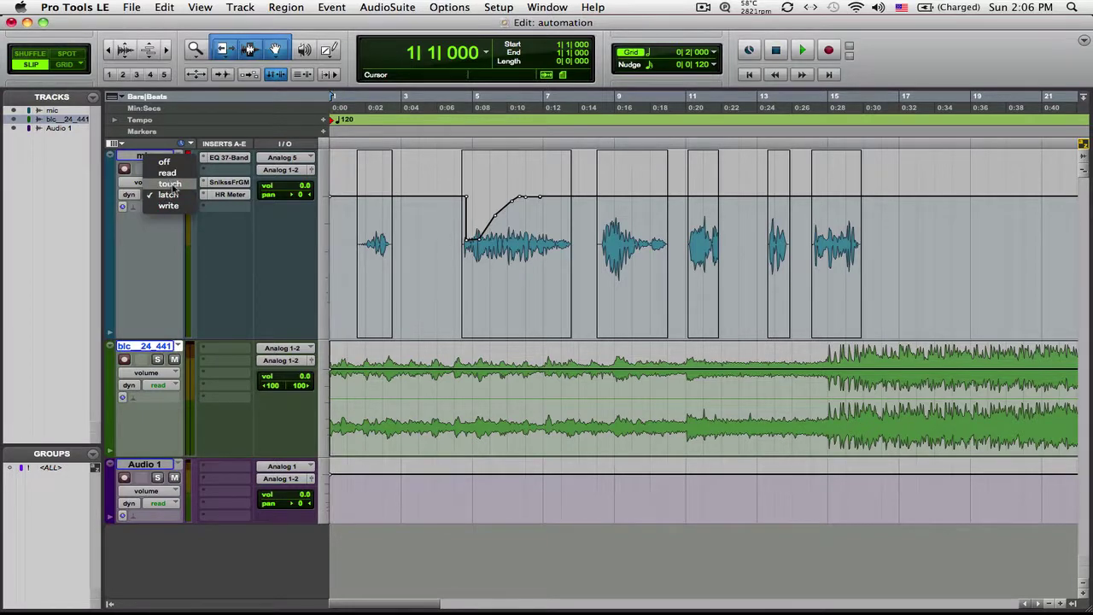
left_click(171, 185)
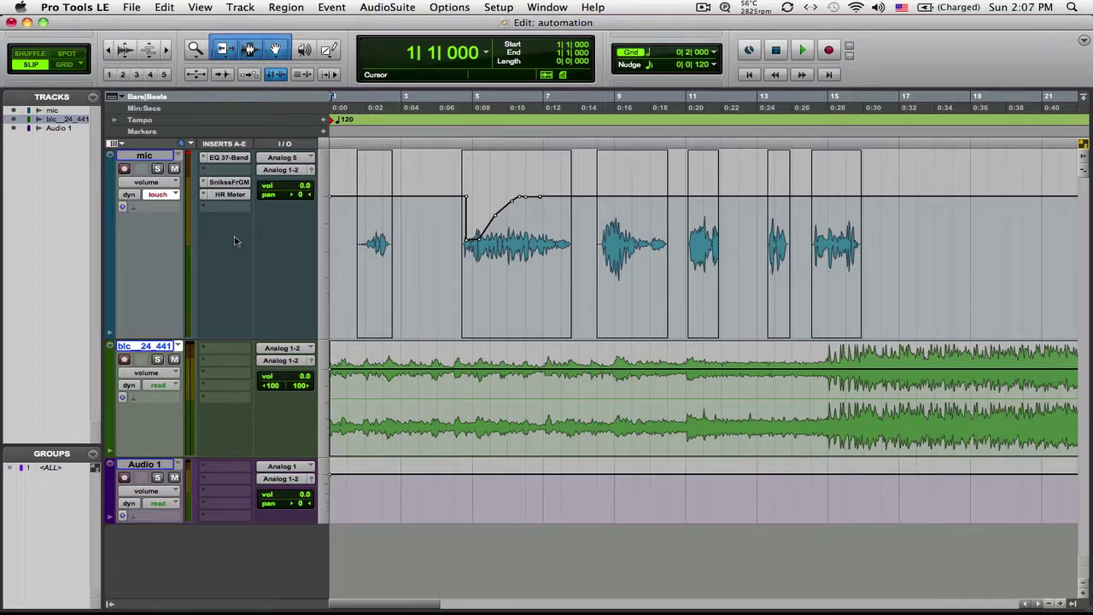
key("space")
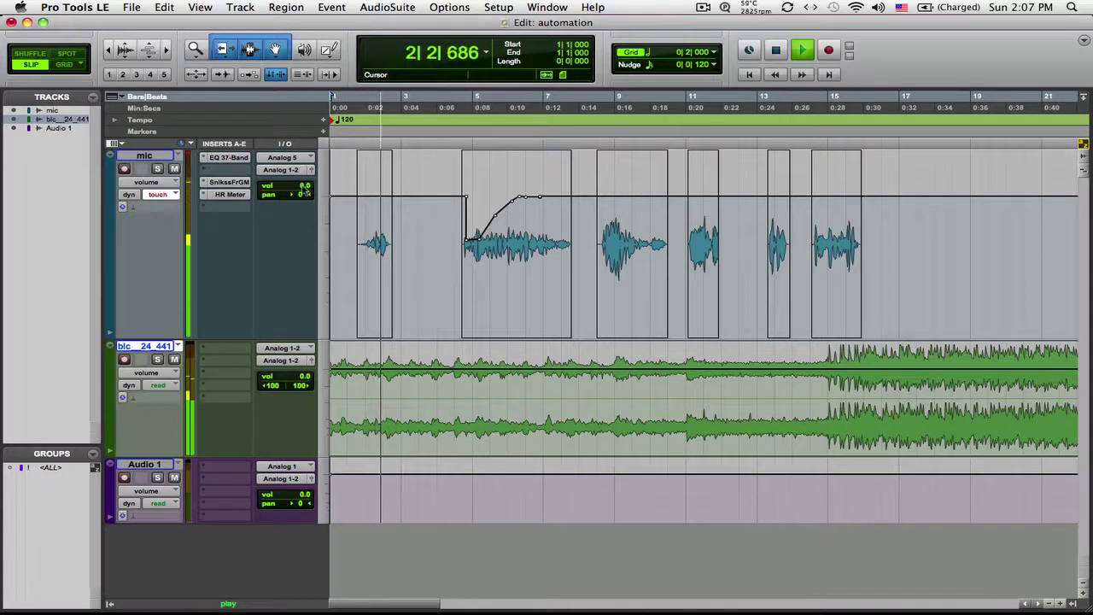
left_click_drag(305, 191, 303, 199)
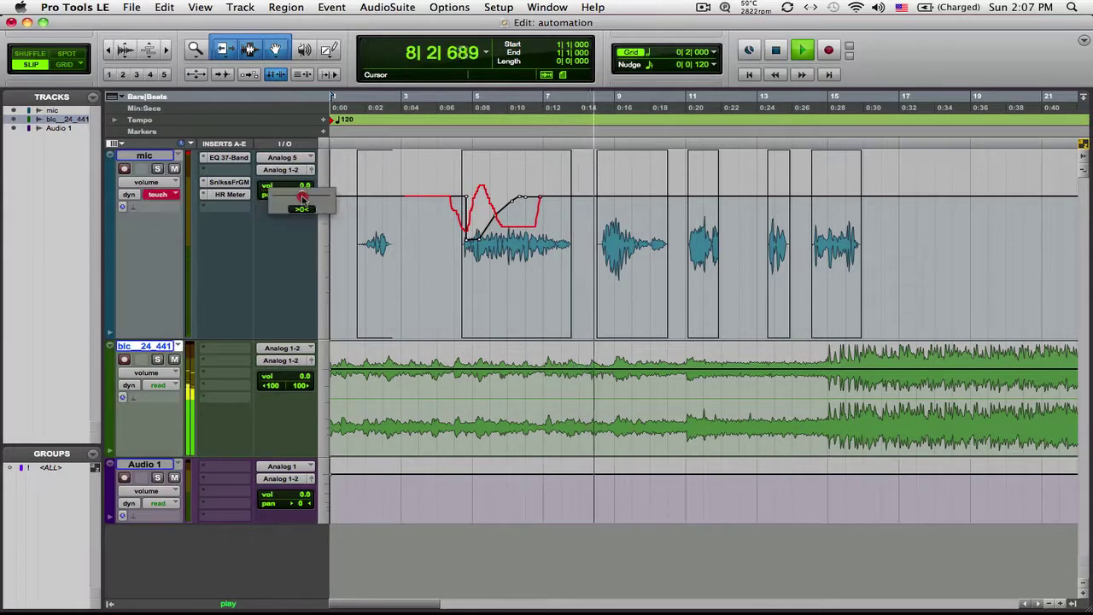
left_click(303, 188)
left_click_drag(304, 188, 301, 195)
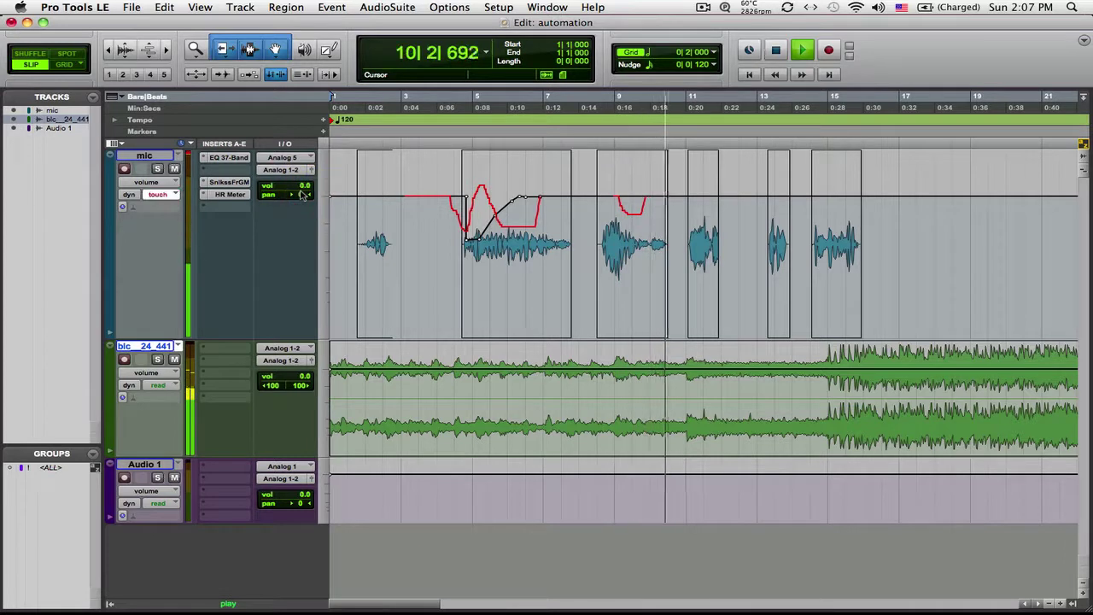
key("space")
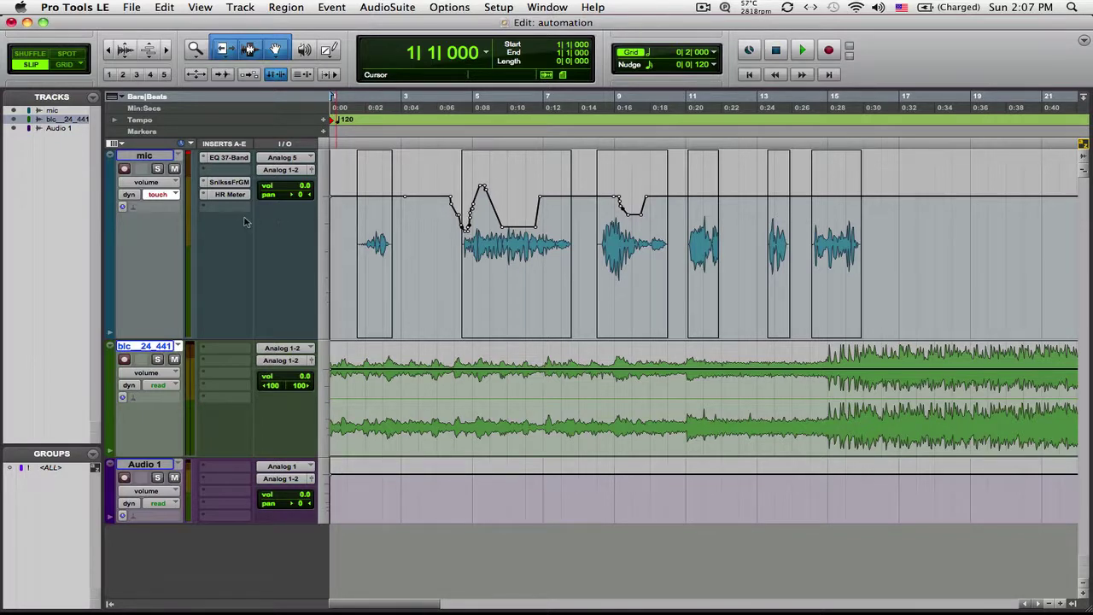
Set the mic track's automation mode to latch and display its pan automation
left_click(169, 194)
left_click(169, 207)
left_click(164, 185)
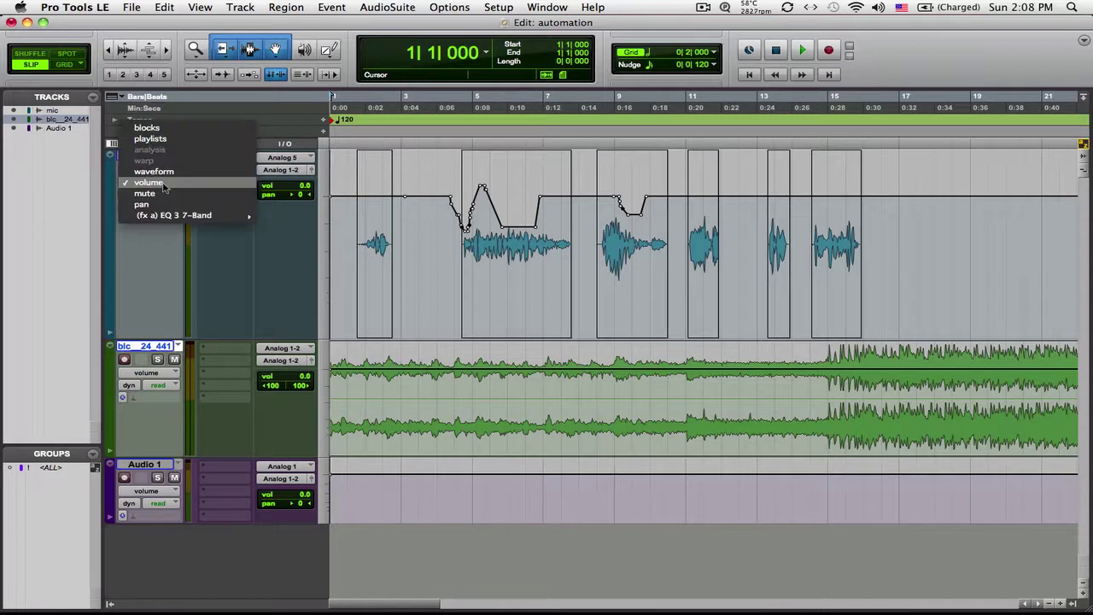
left_click(162, 205)
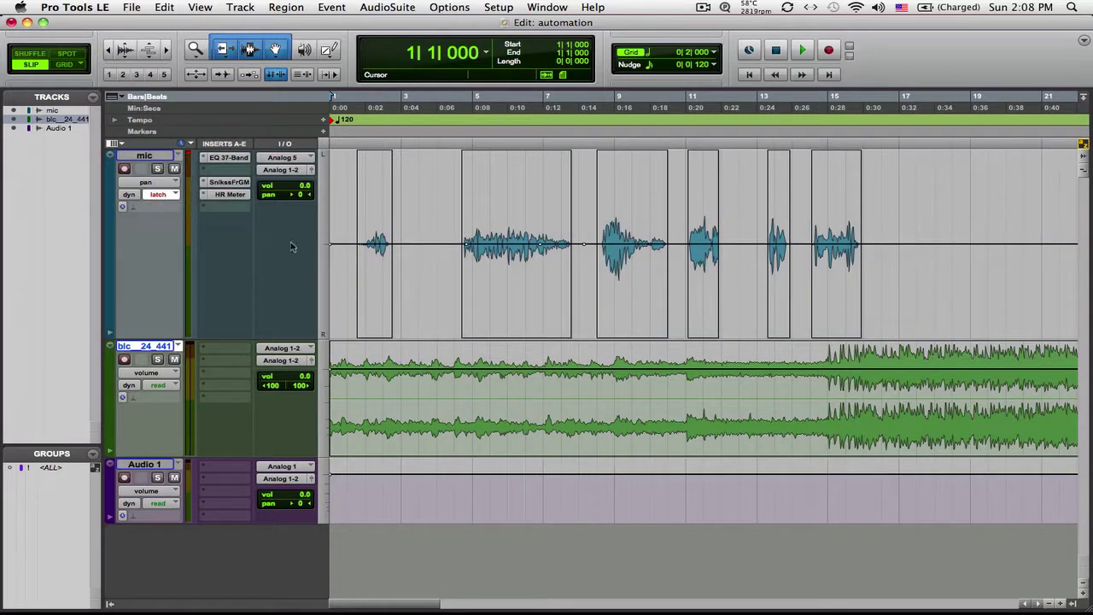
Record a latch pass from bar 1, panning the mic track to 100 left near bar 3 and holding it until about bar 9
key("space")
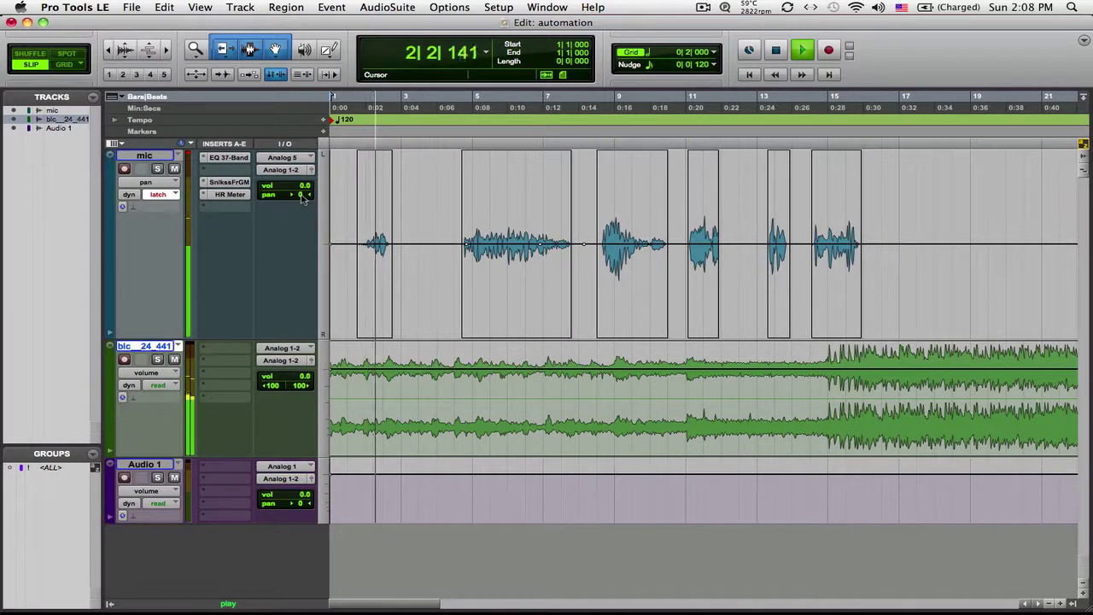
left_click_drag(302, 199, 278, 209)
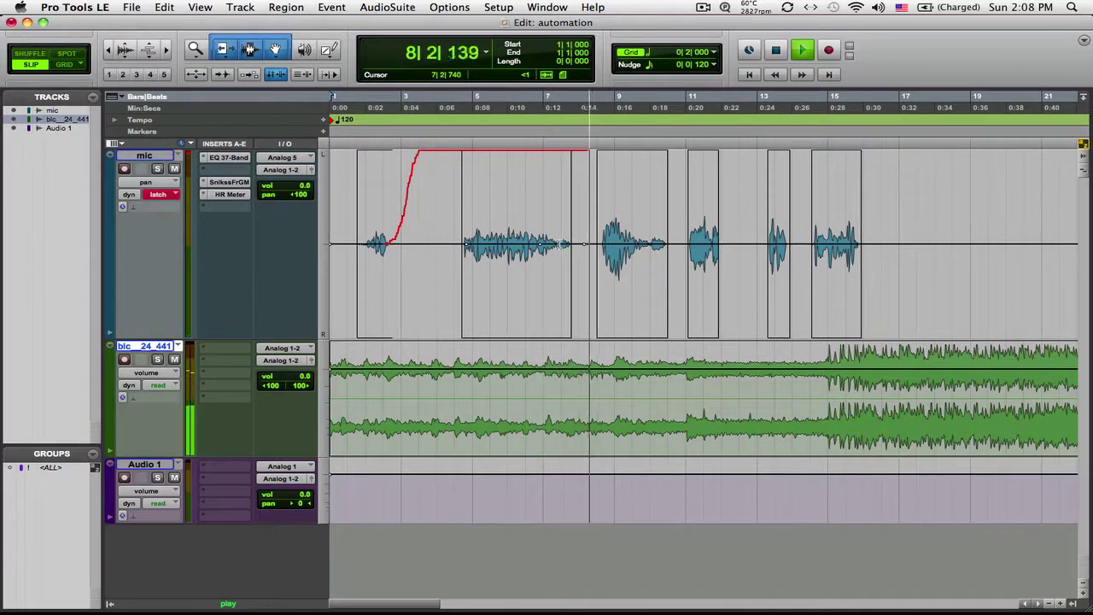
key("space")
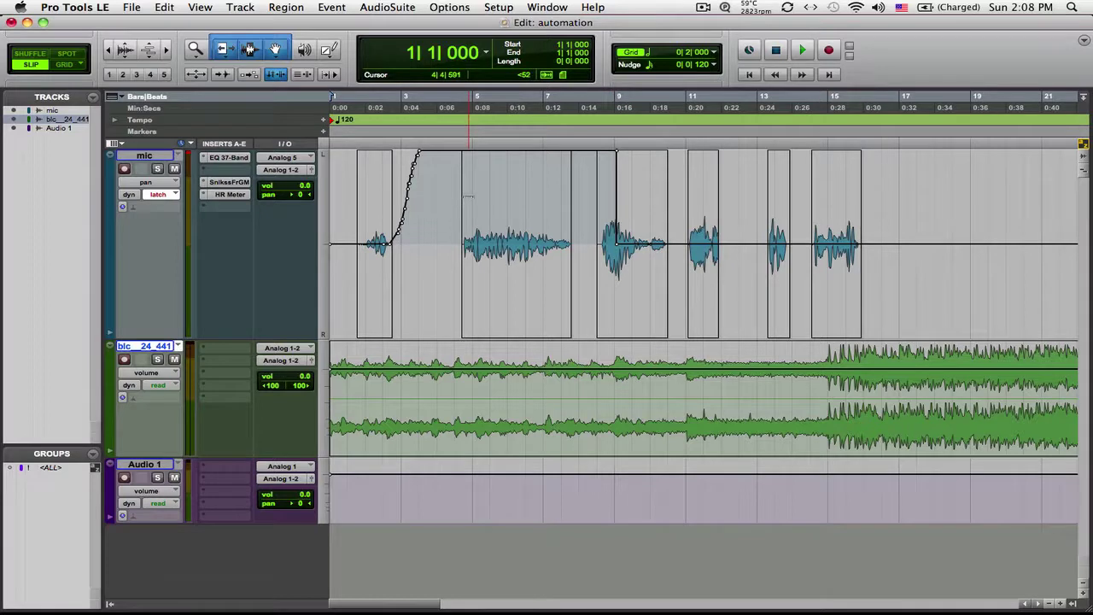
Record another latch pass holding the mic track's pan at 65 left from about bar 4.5 to bar 6, and set its mode to read
key("space")
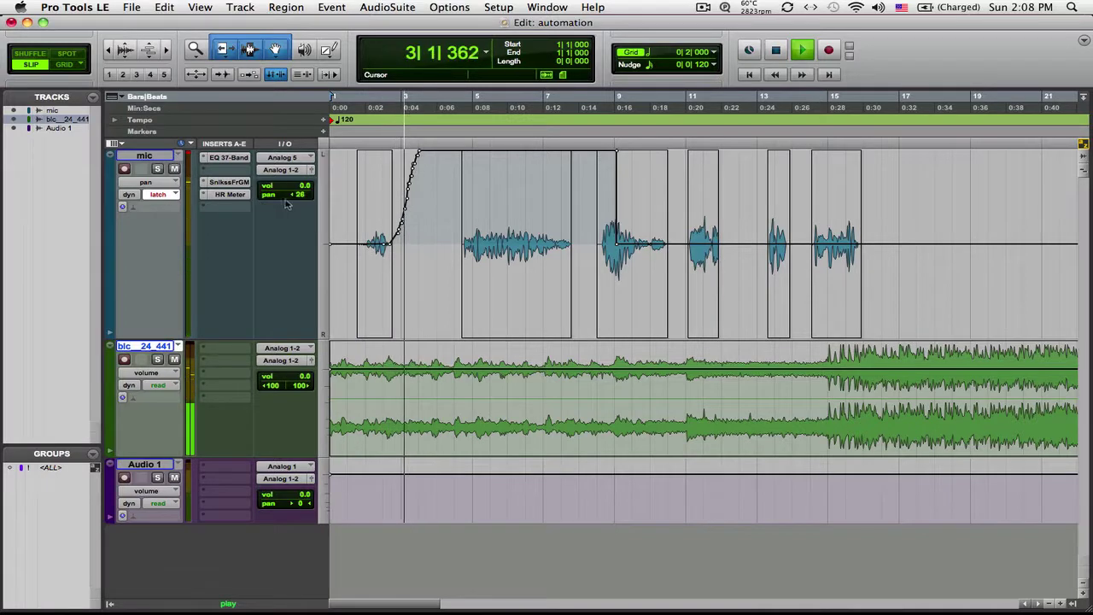
left_click_drag(295, 195, 309, 198)
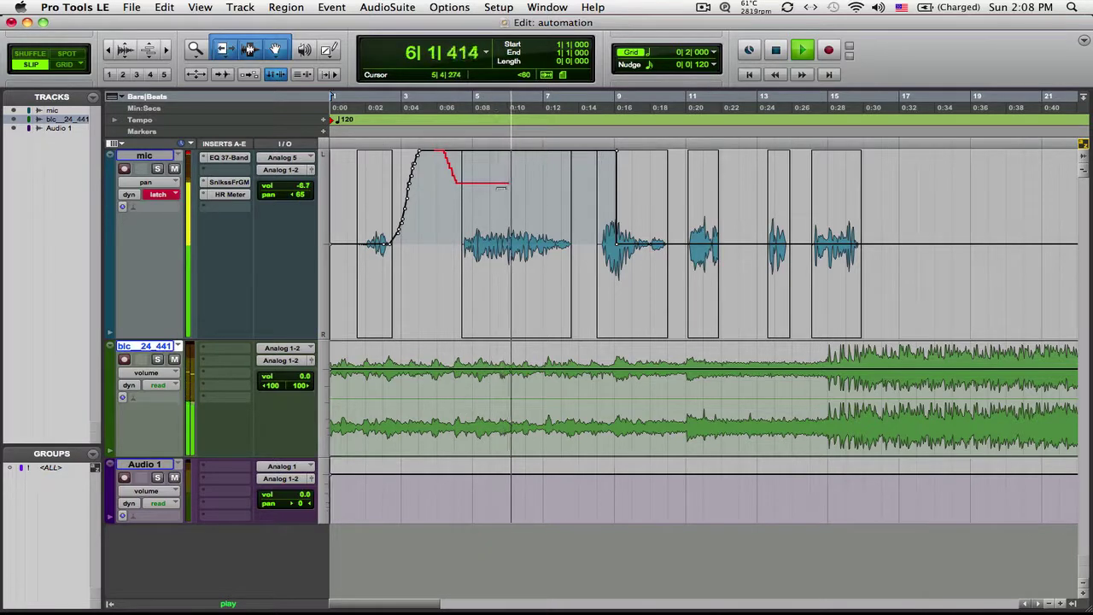
key("space")
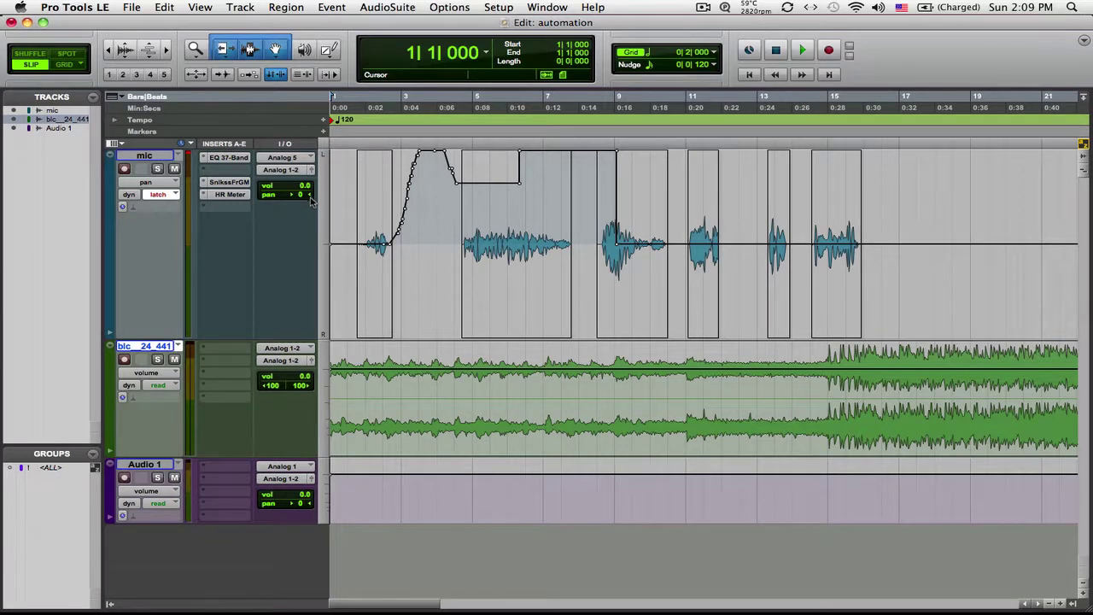
left_click(177, 195)
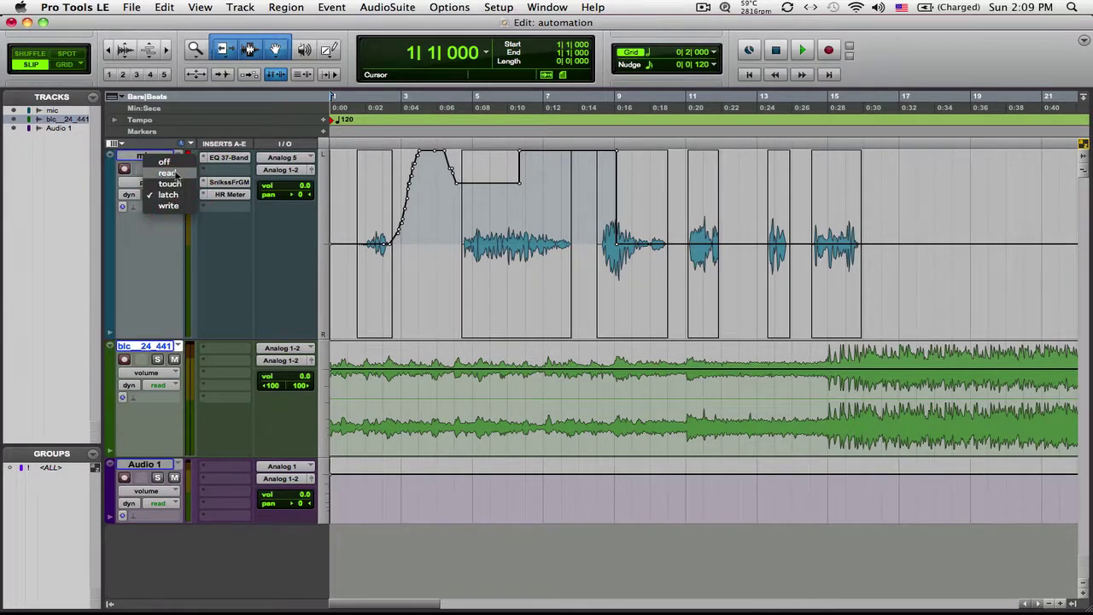
left_click(176, 173)
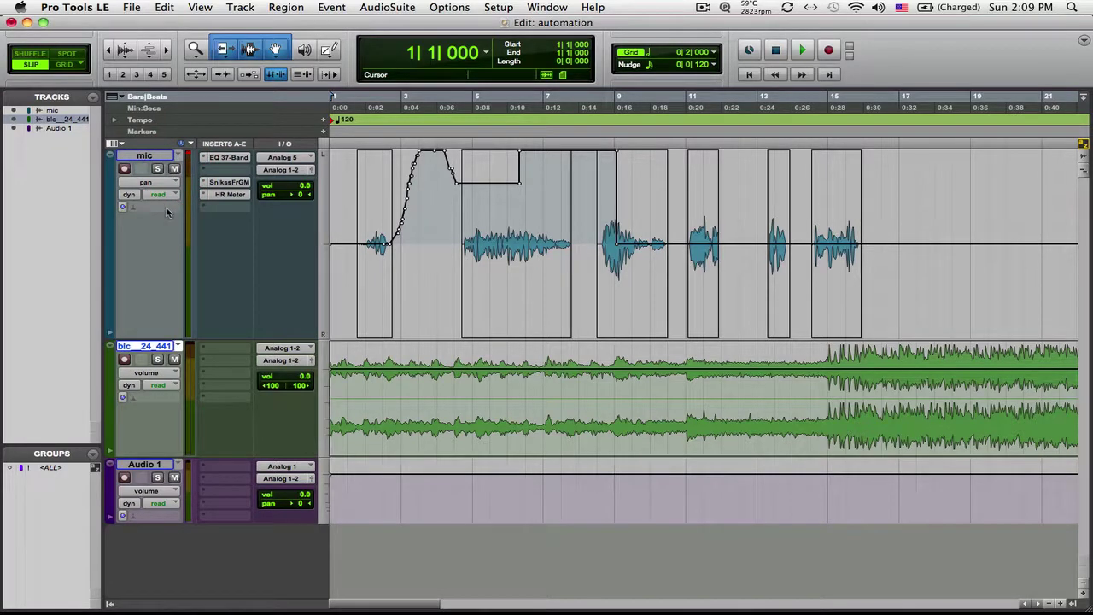
Play the session back from bar 1 to hear the mic track's pan automation, and view the track's available automation modes
key("space")
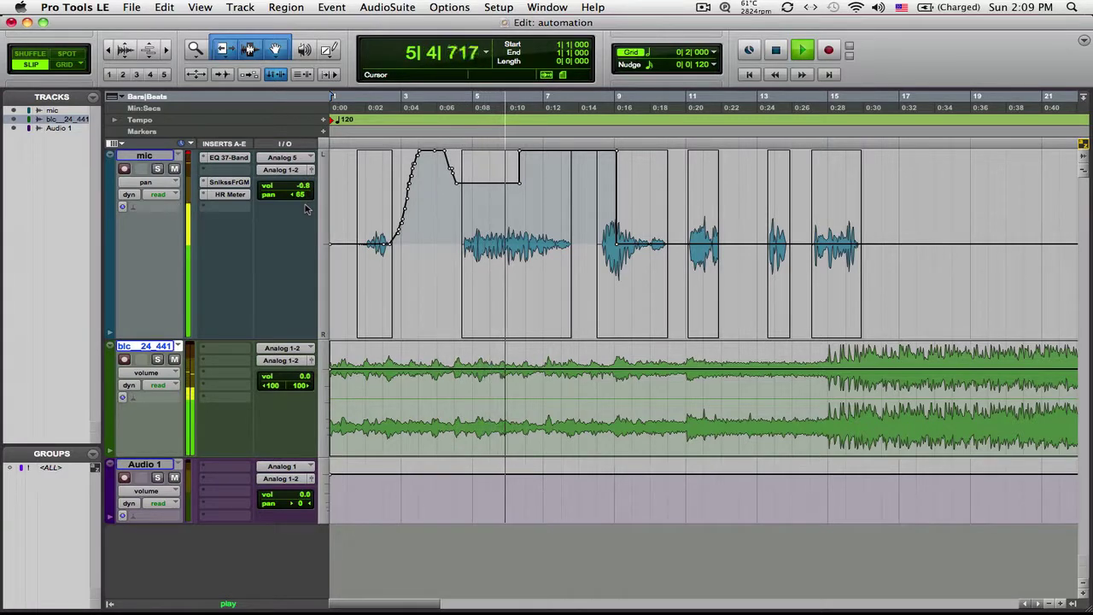
key("space")
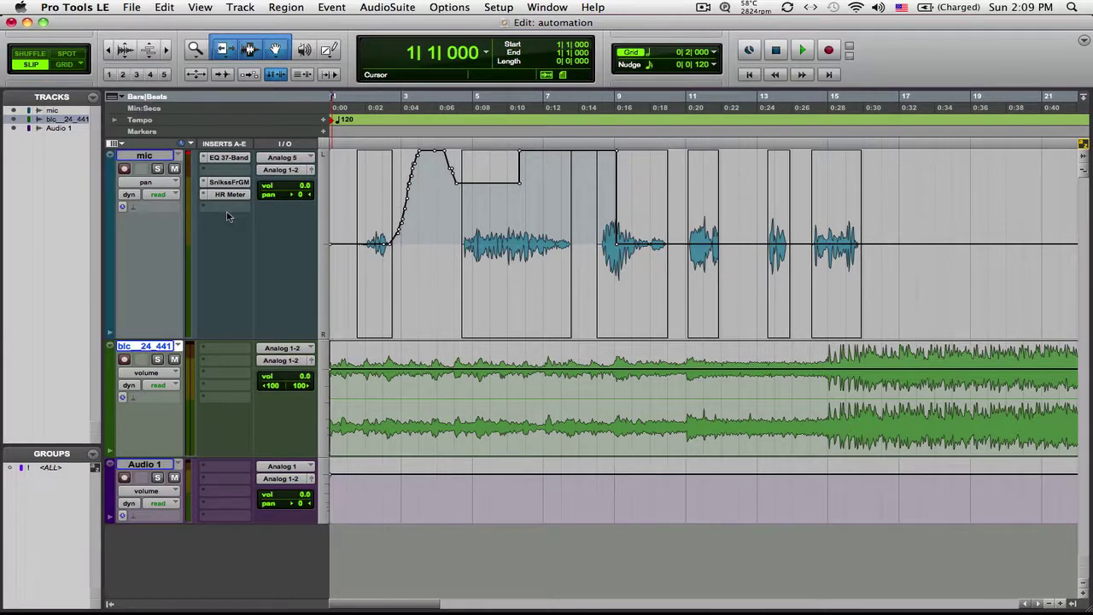
left_click(160, 194)
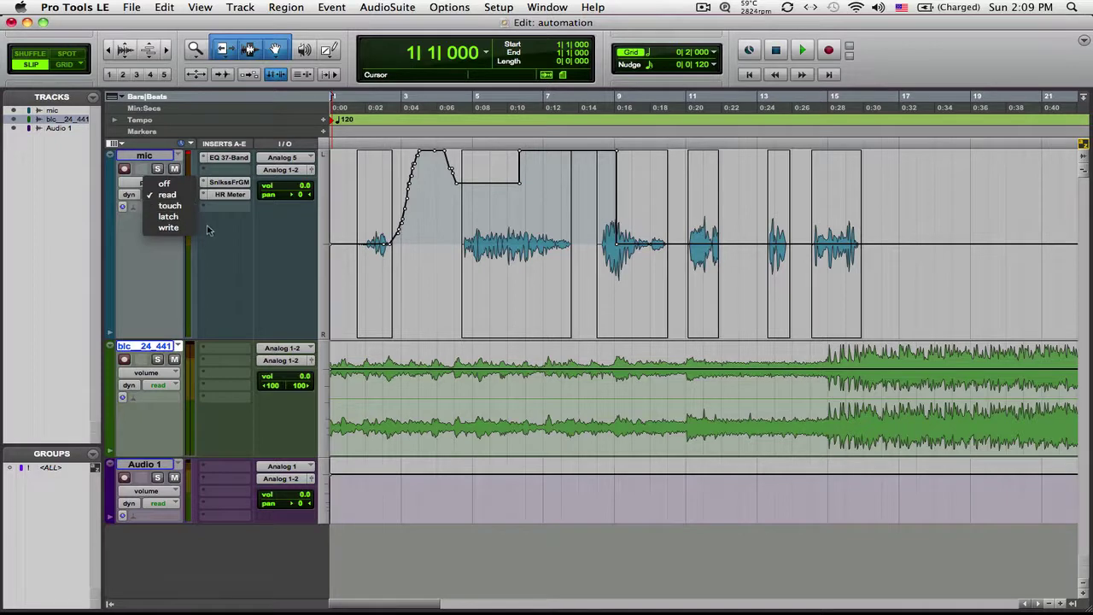
left_click(207, 229)
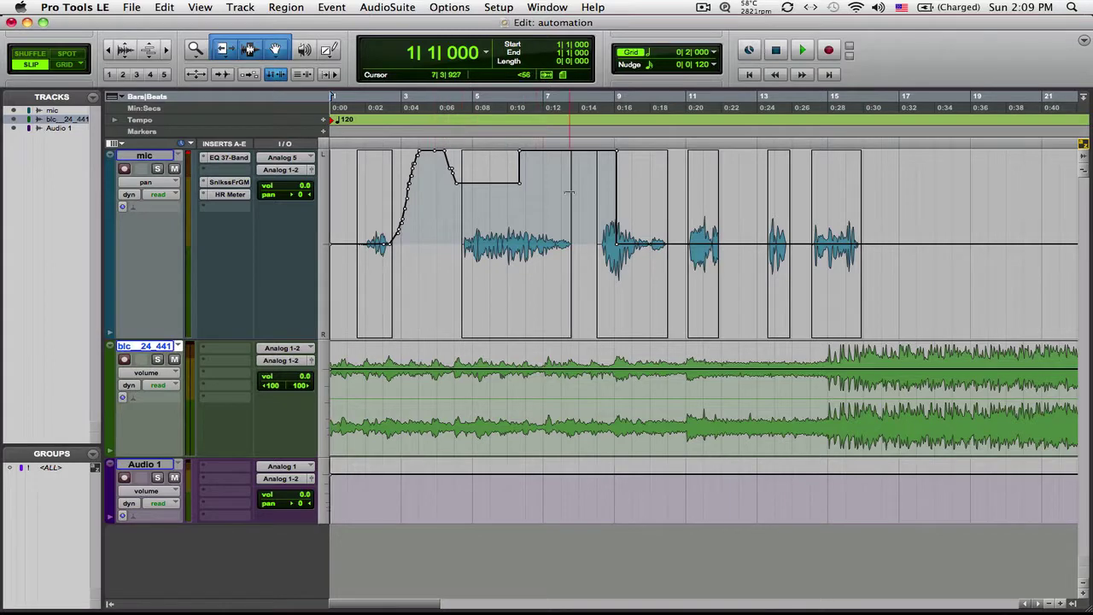
In the Mixing preferences, try No Change and Touch as the mode to switch to after a write pass, and return it to Latch
left_click(498, 7)
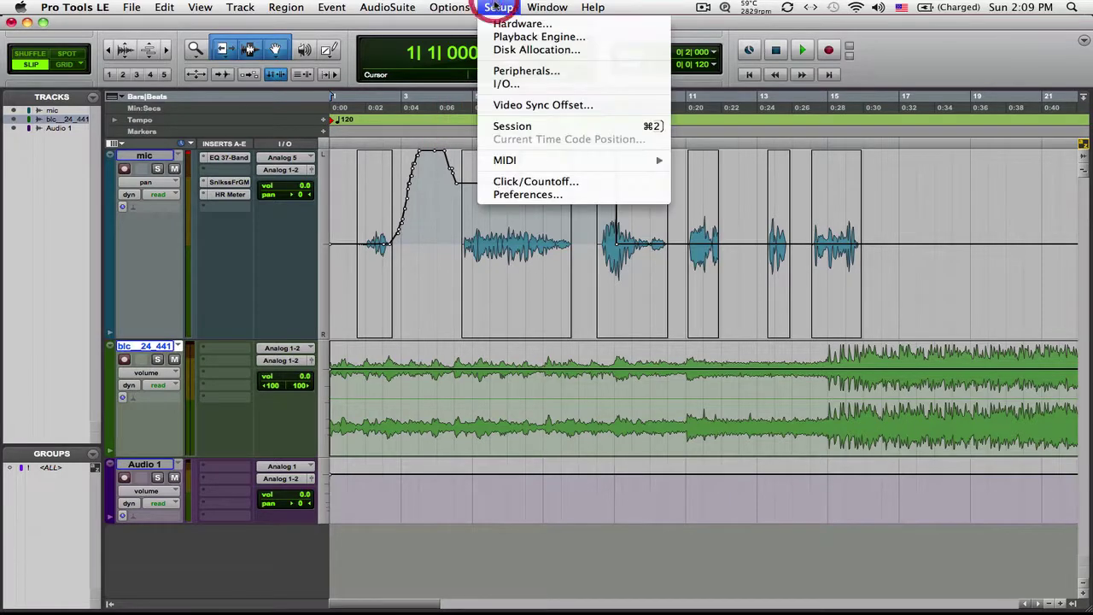
left_click(545, 195)
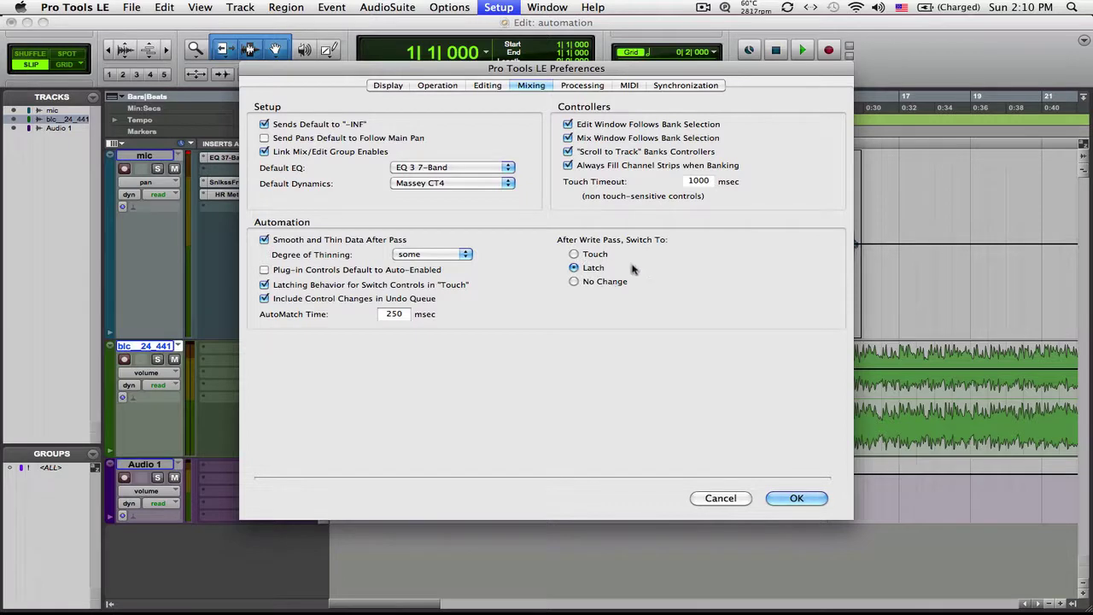
left_click(574, 282)
left_click(574, 268)
left_click(574, 282)
left_click(576, 269)
left_click(576, 255)
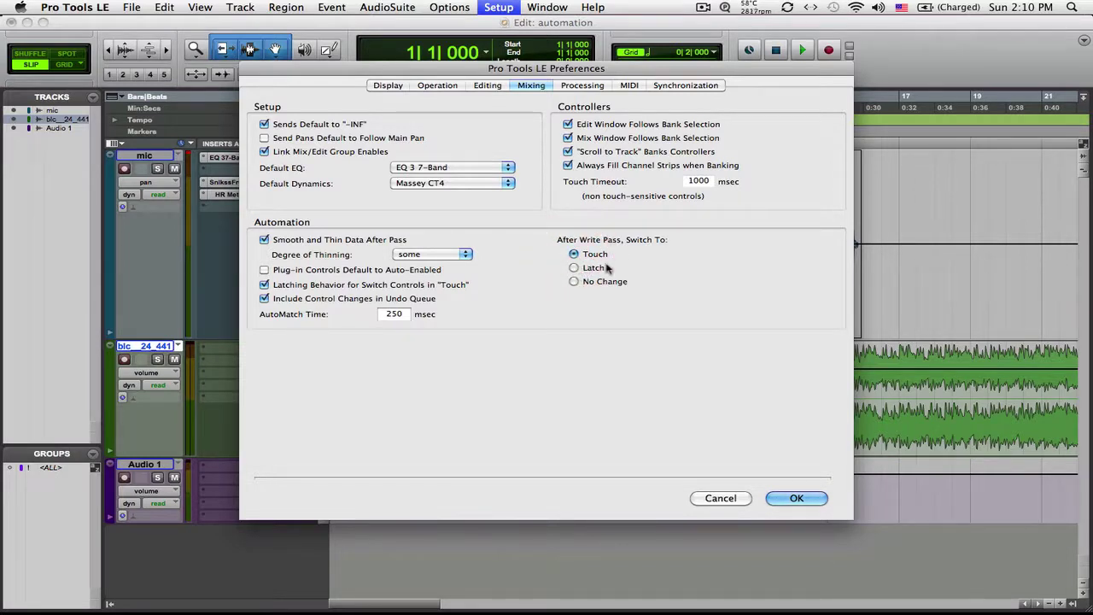
left_click(576, 268)
left_click(574, 269)
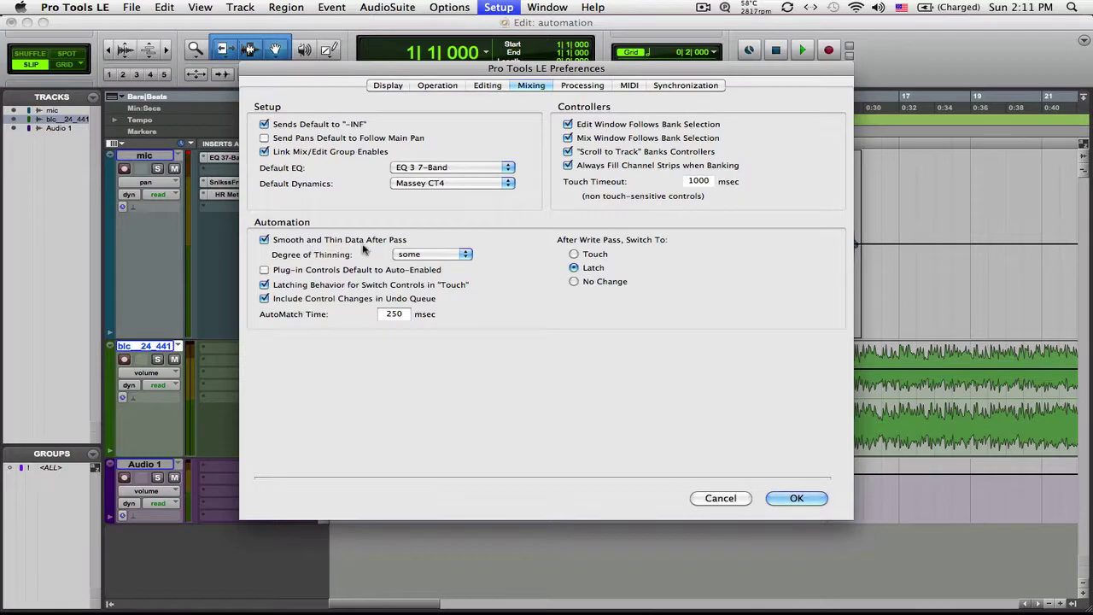
Review the Degree of Thinning options for automation data, keep it on some, and close the preferences
left_click(465, 256)
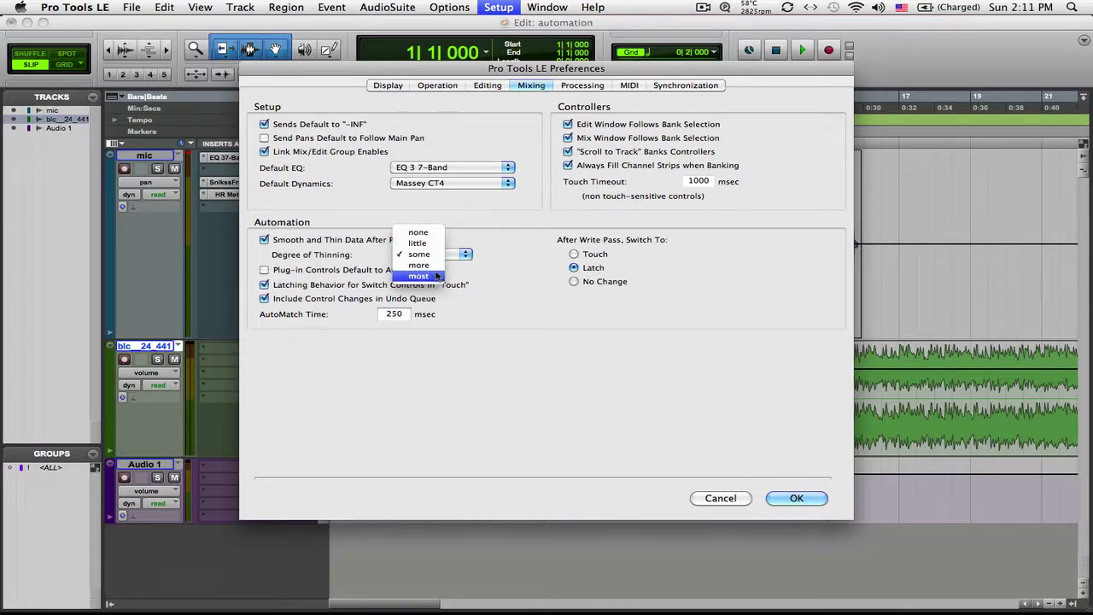
left_click(502, 279)
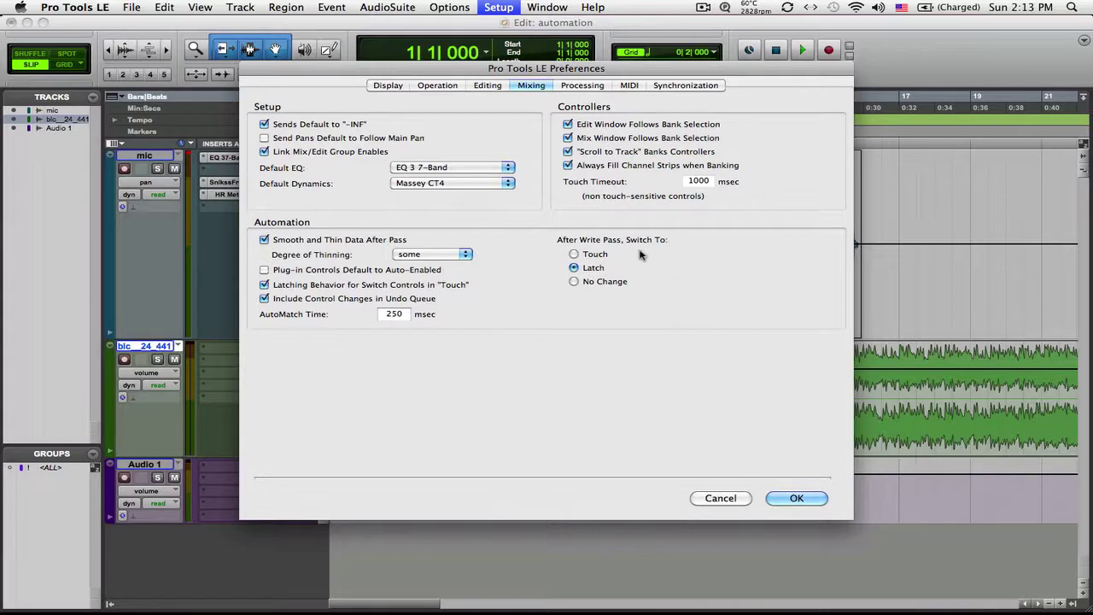
left_click(776, 499)
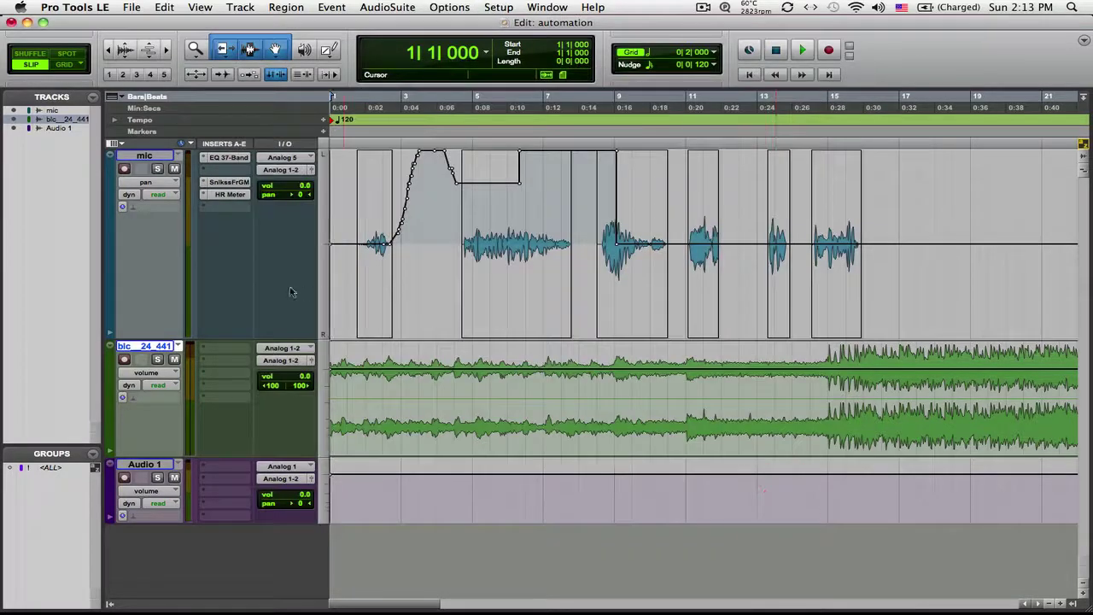
left_click(172, 197)
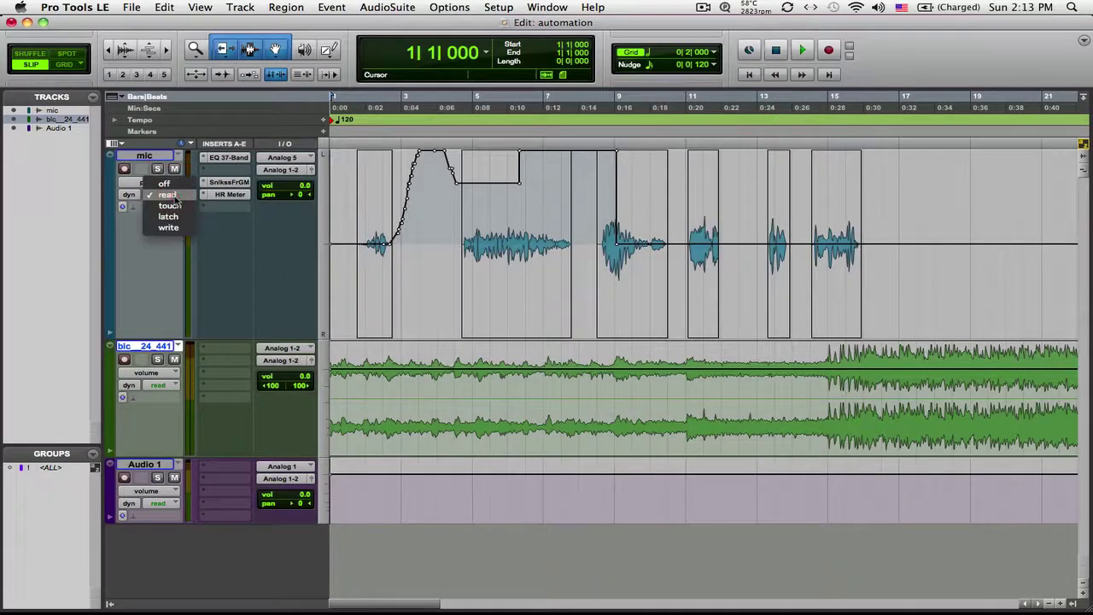
left_click(169, 246)
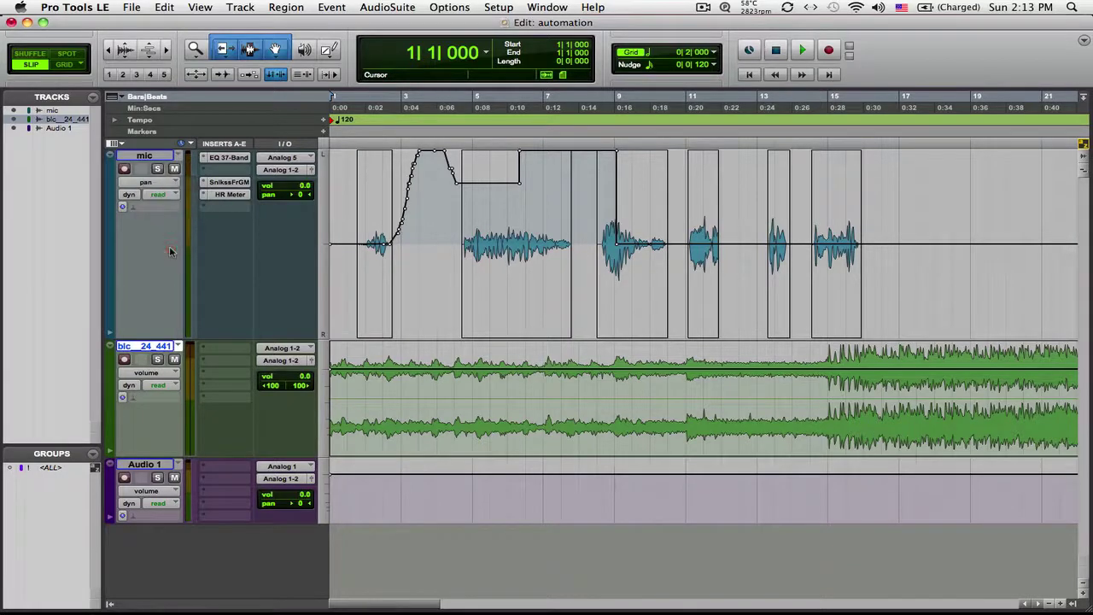